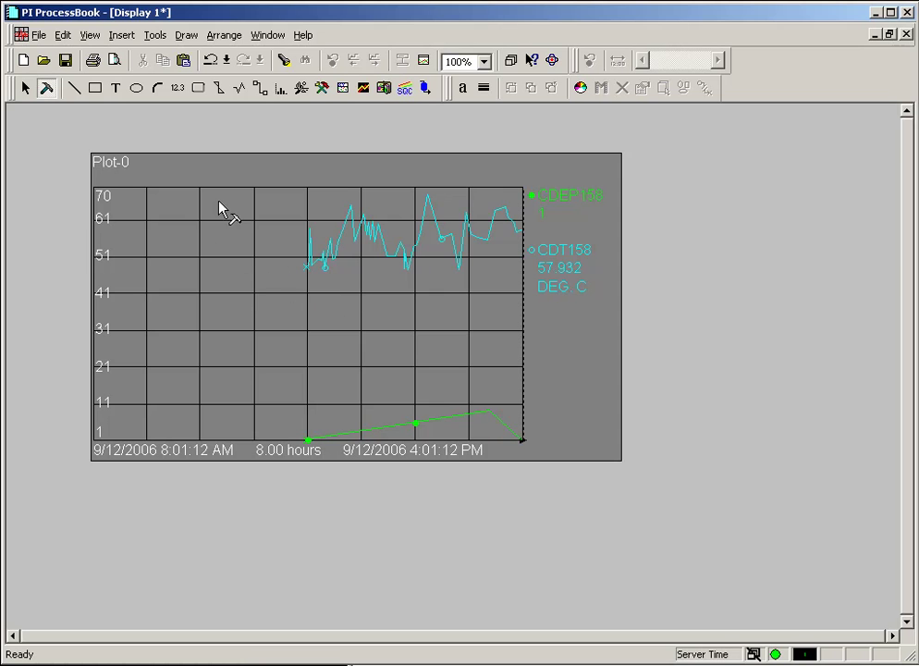
Open the trend definition and rename the plot from Plot-0 to 'trend name'
double_click(280, 280)
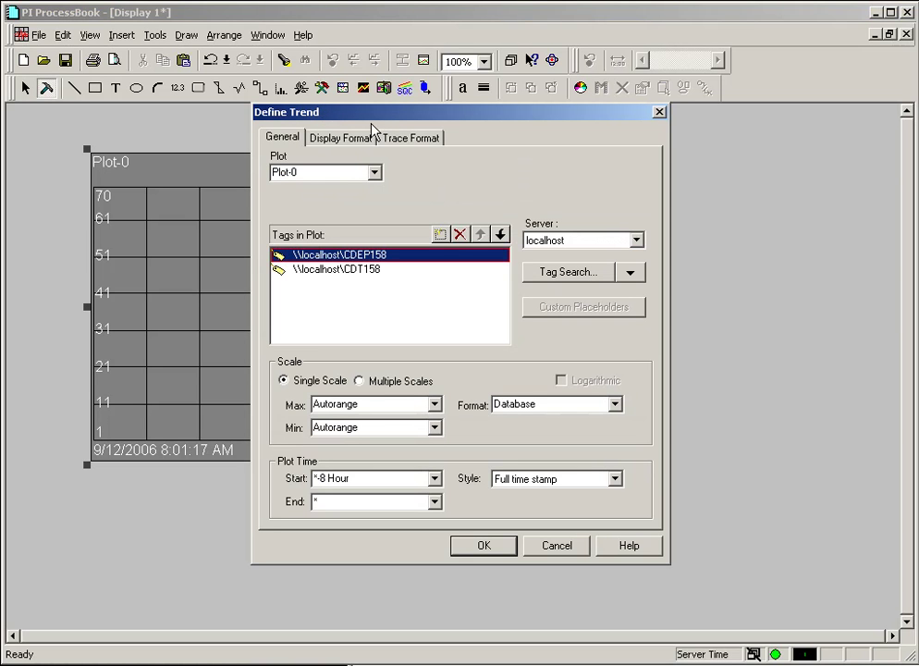
double_click(320, 174)
text(trend)
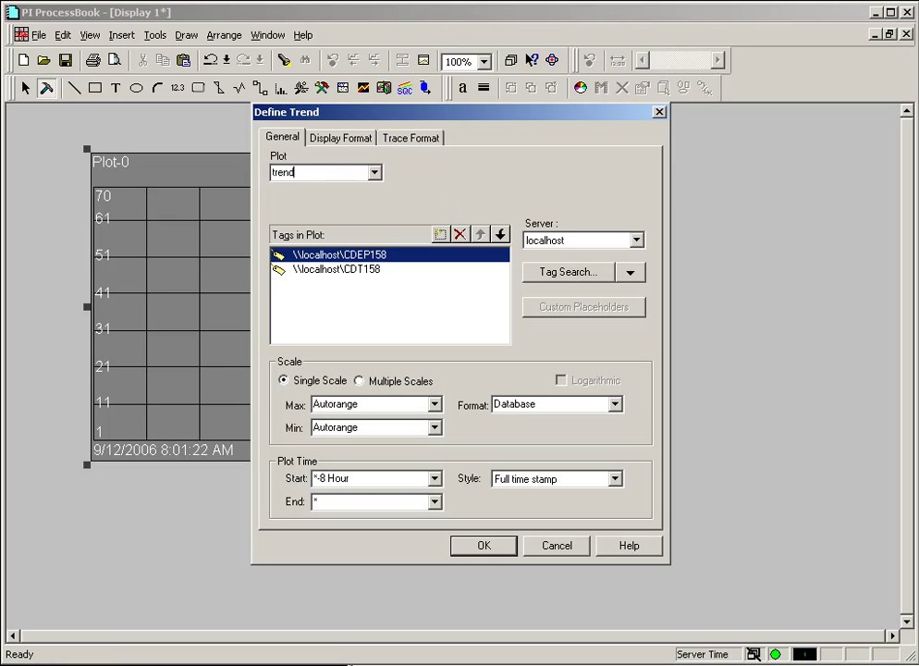
text( name)
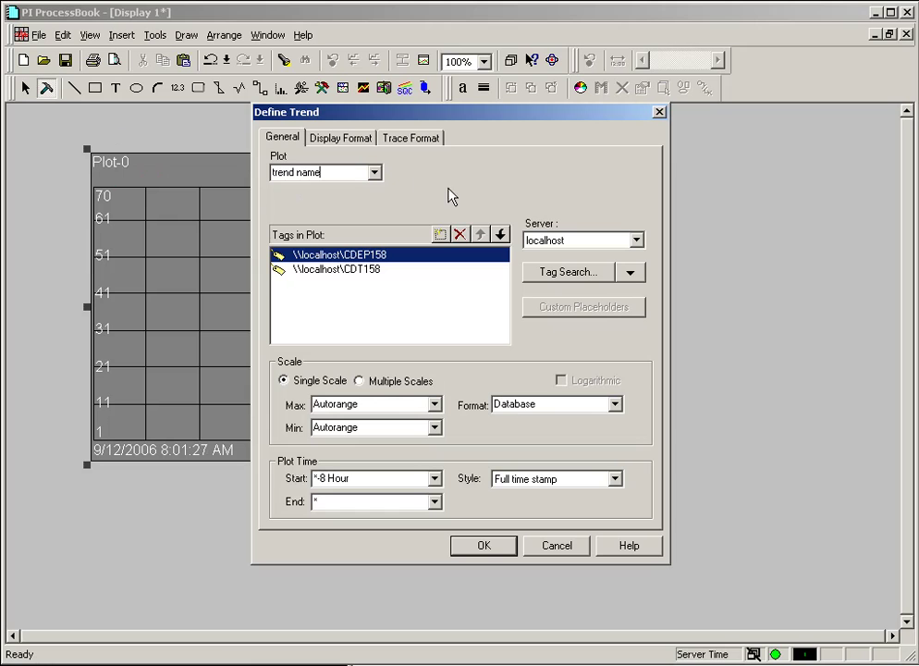
click(346, 141)
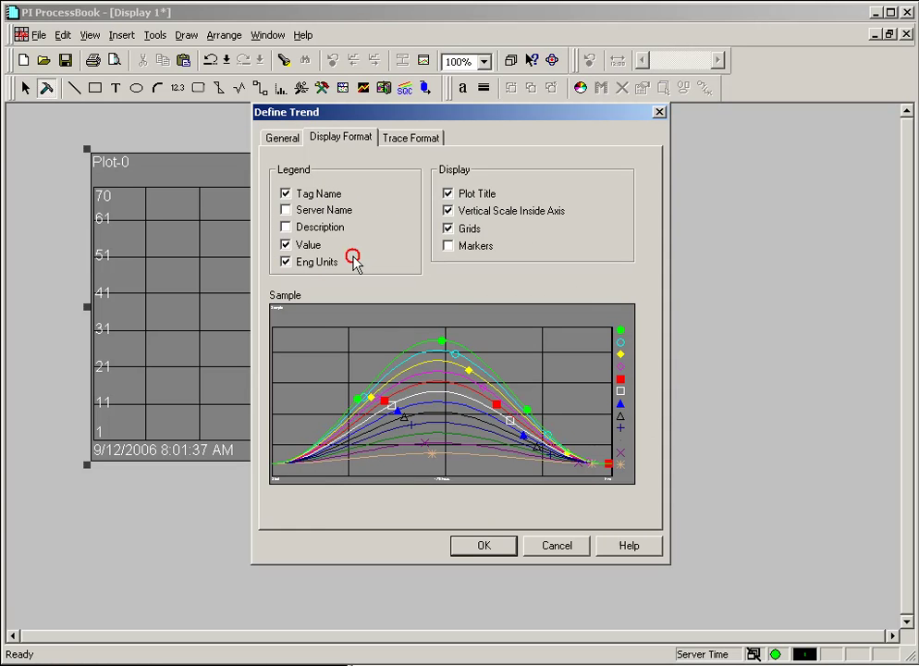
Toggle Plot Title, Vertical Scale Inside Axis and Grids off and back on, leaving all enabled
click(514, 194)
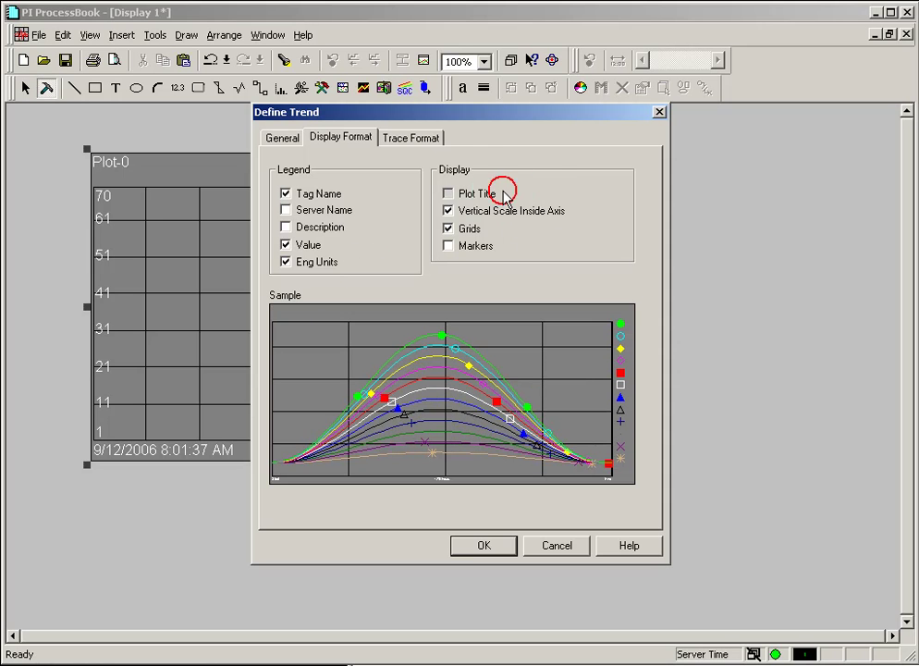
click(505, 194)
click(522, 211)
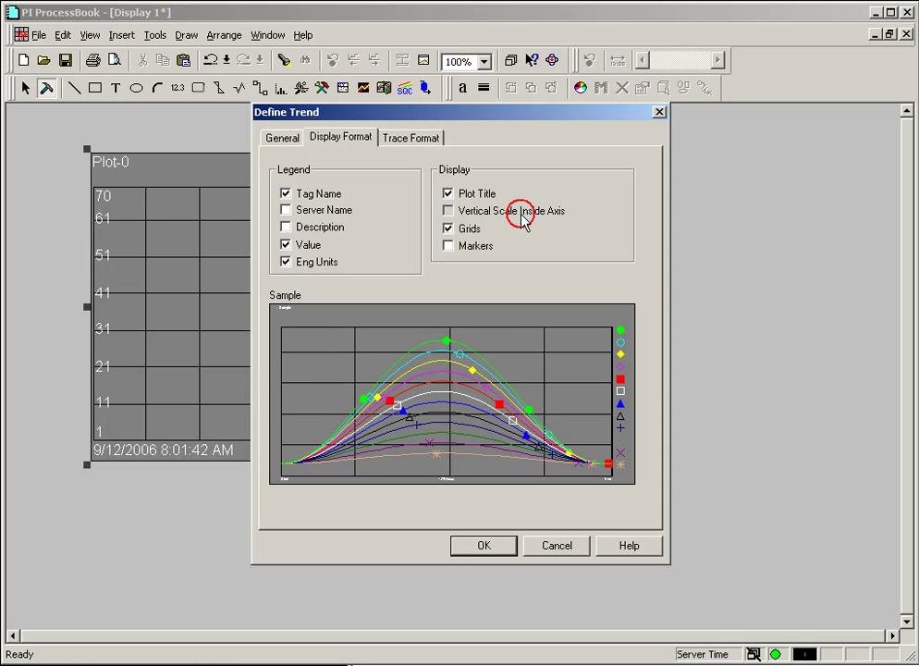
click(472, 235)
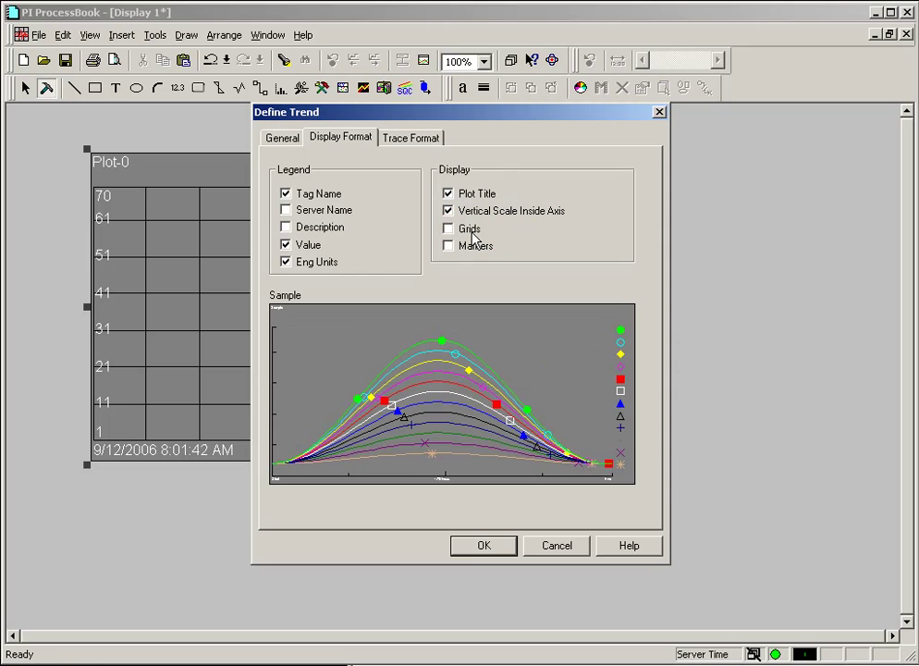
click(472, 236)
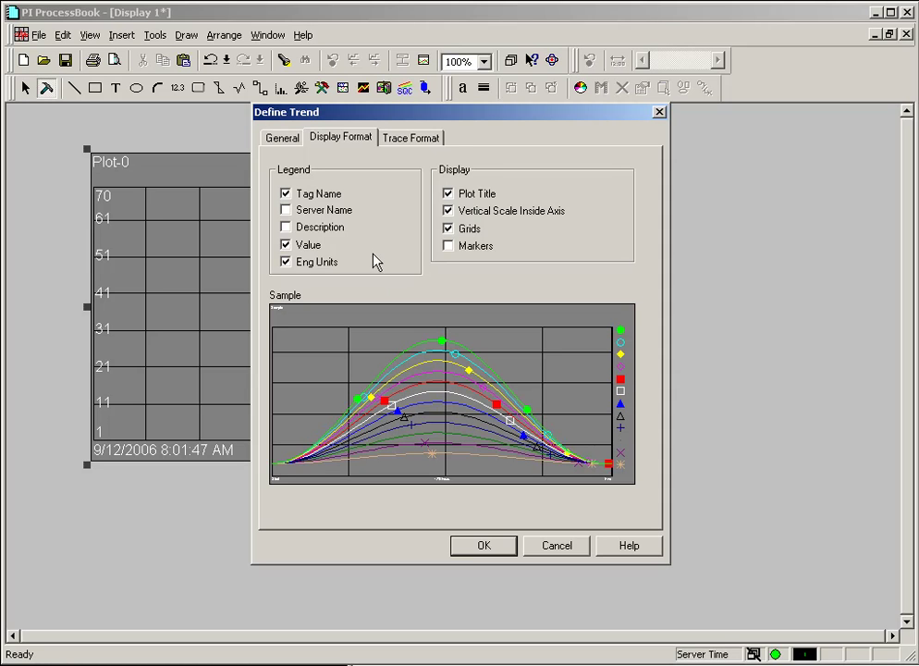
click(408, 138)
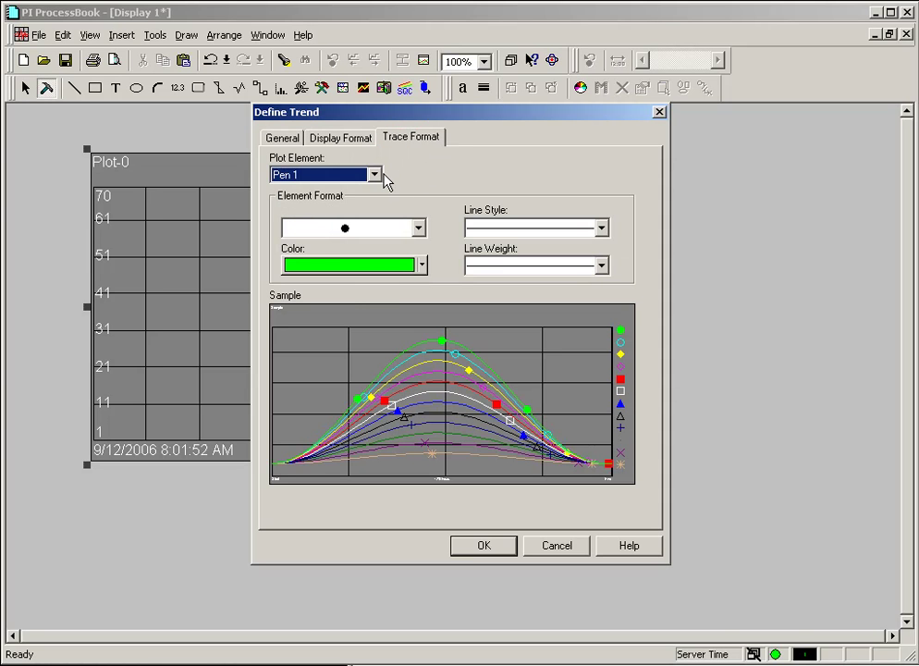
Browse the Plot Element list, keep Pen 1 selected, and return to Display Format
click(374, 175)
mouse_move(382, 220)
mouse_down()
mouse_move(374, 270)
mouse_move(378, 209)
mouse_move(375, 268)
mouse_up()
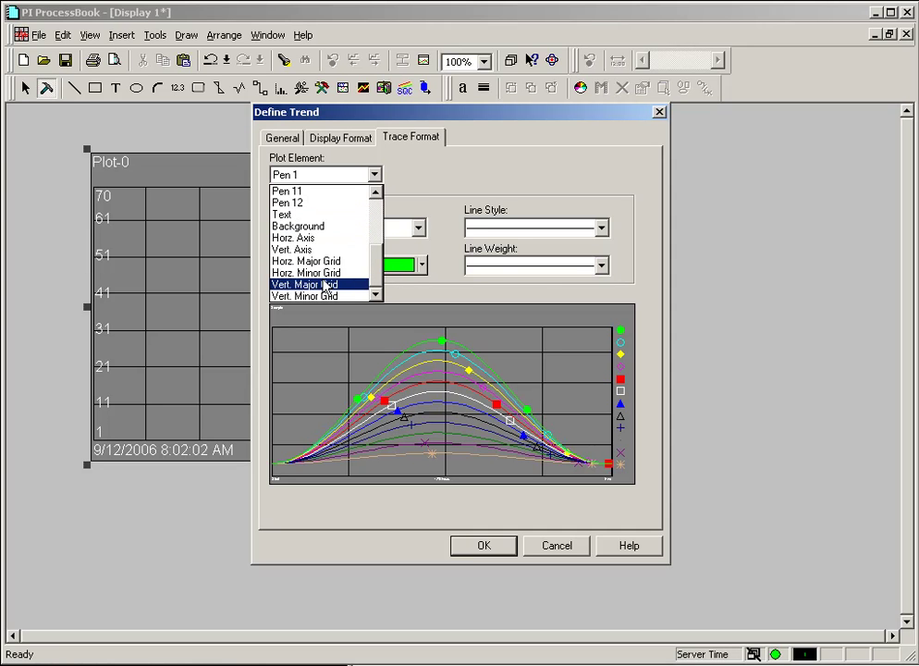
drag(379, 283, 379, 215)
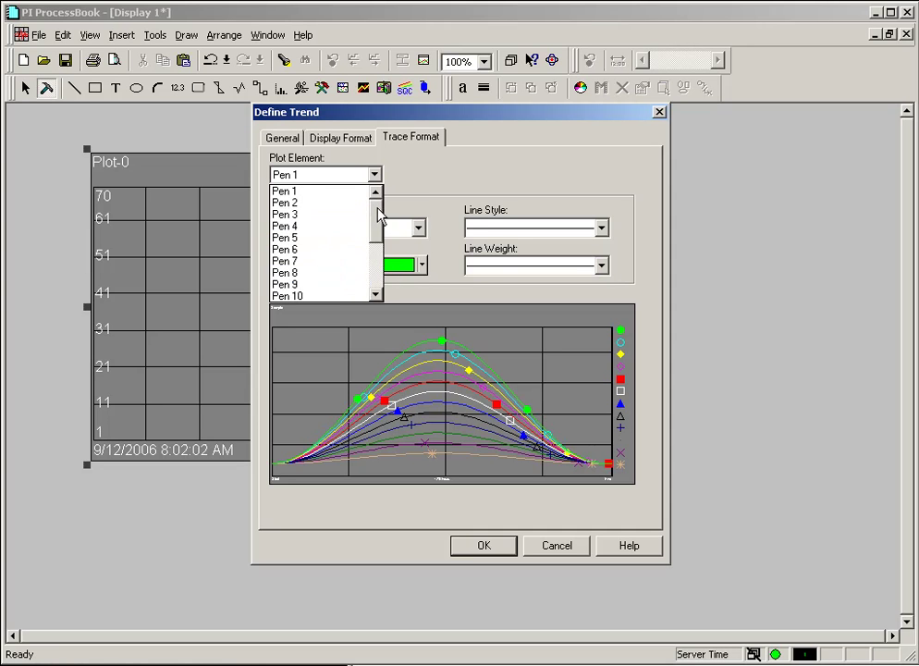
click(400, 195)
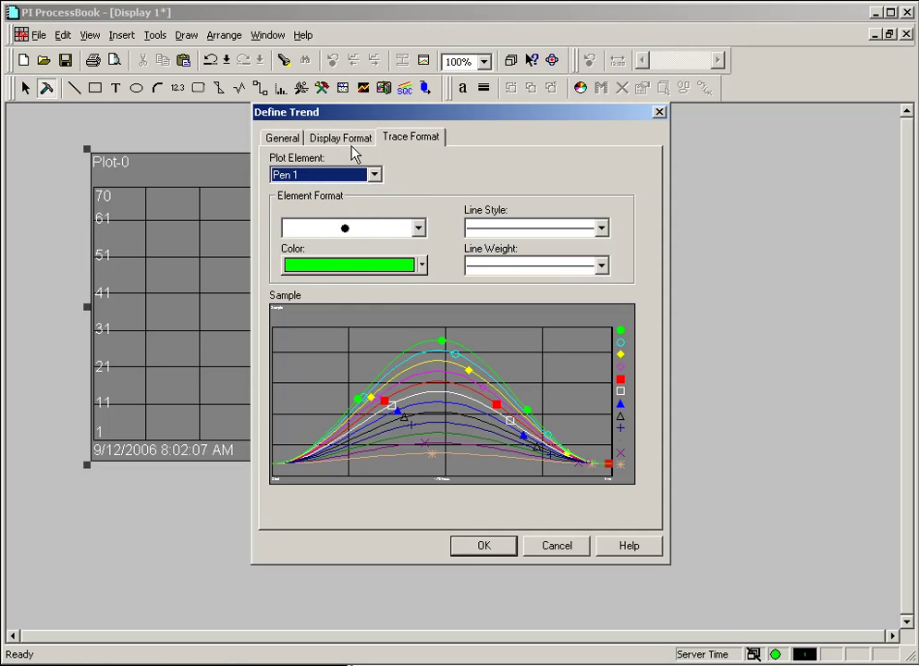
click(353, 144)
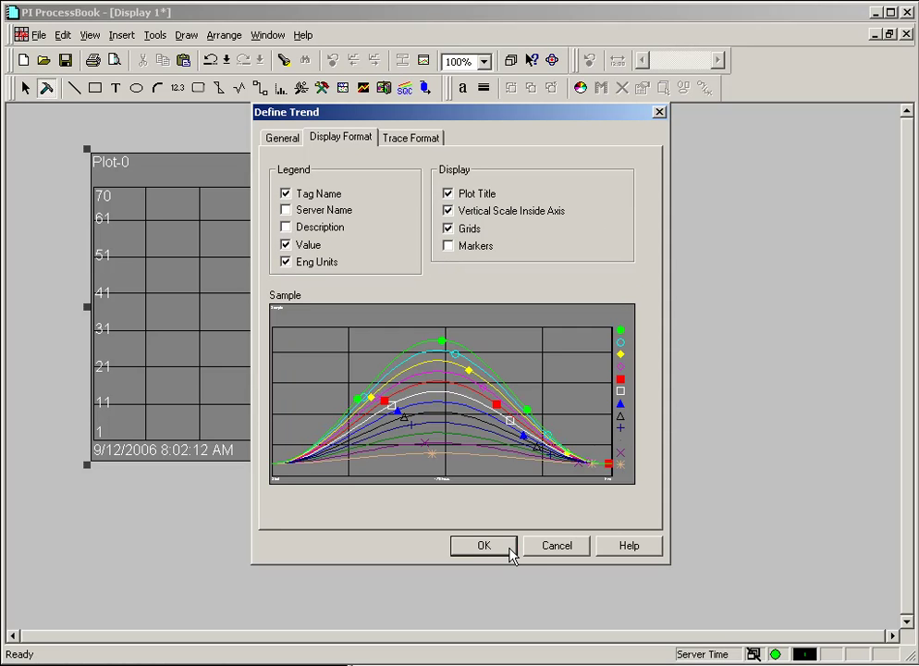
Apply the trend settings and inspect points on the green and cyan traces in Run mode
click(484, 546)
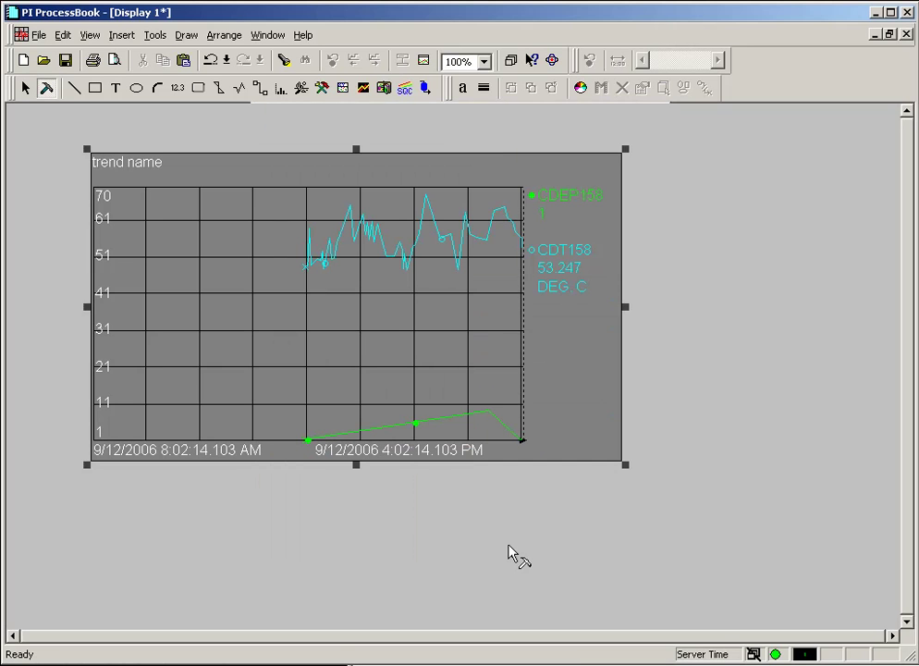
click(46, 88)
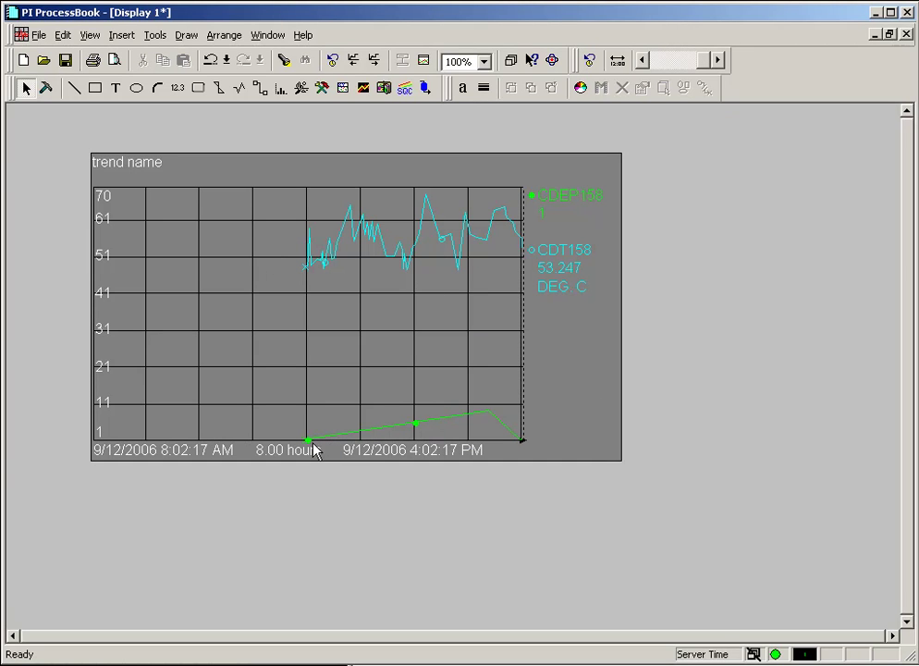
click(416, 426)
click(308, 438)
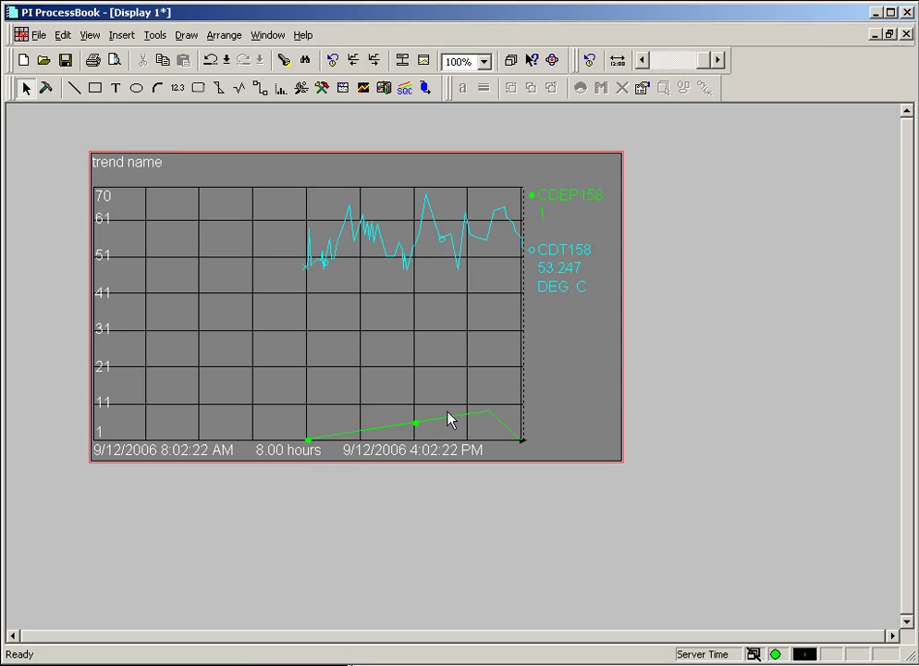
click(332, 267)
click(443, 246)
Return to Build mode and reopen Define Trend on the Trace Format settings
click(46, 88)
double_click(285, 368)
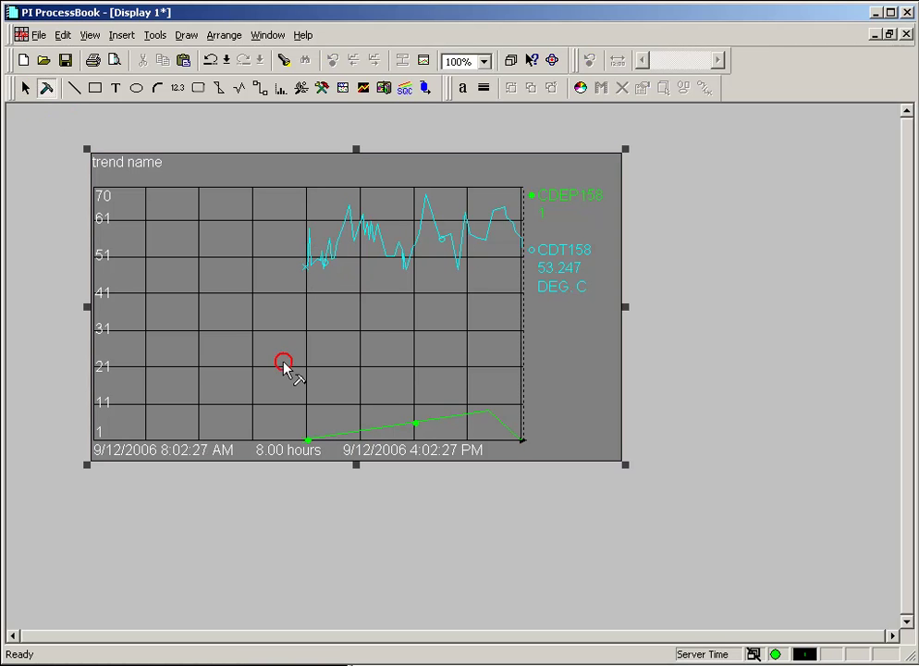
click(410, 138)
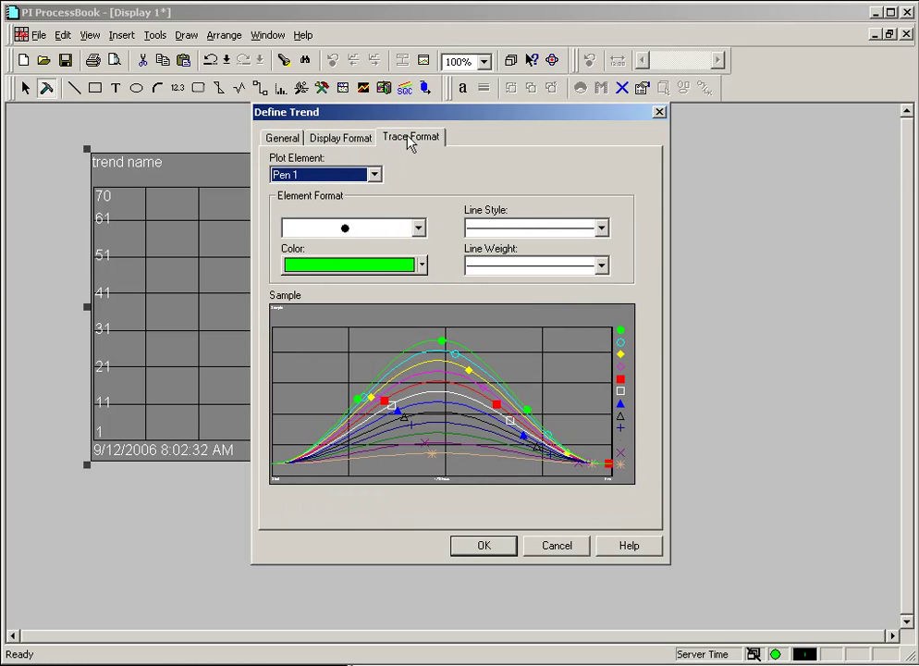
Review the marker symbols for Pens 1, 2 and 3, keeping Pen 3's diamond marker
click(352, 232)
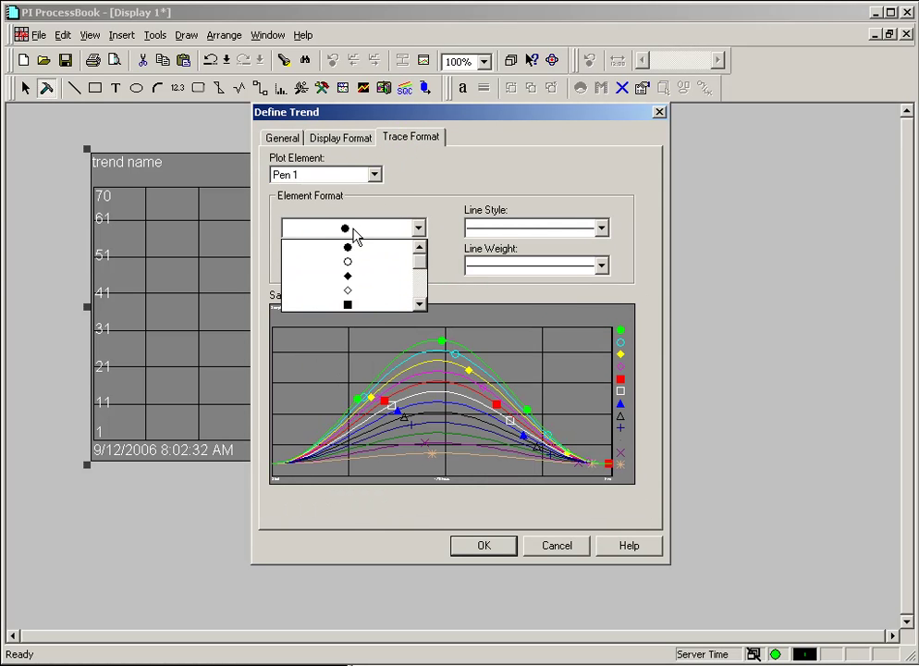
click(375, 175)
click(338, 198)
click(353, 231)
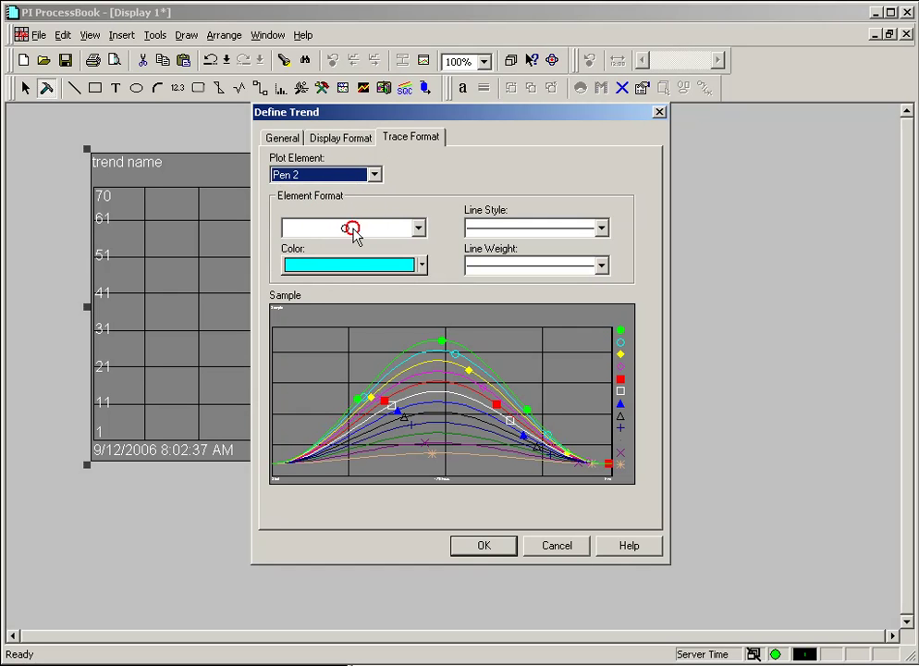
click(352, 230)
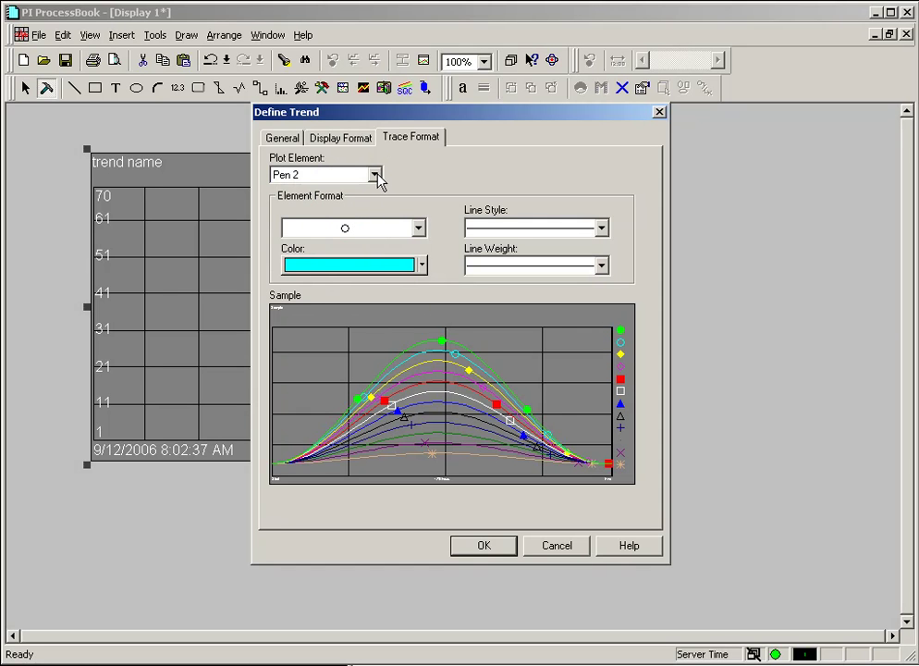
click(375, 174)
click(337, 203)
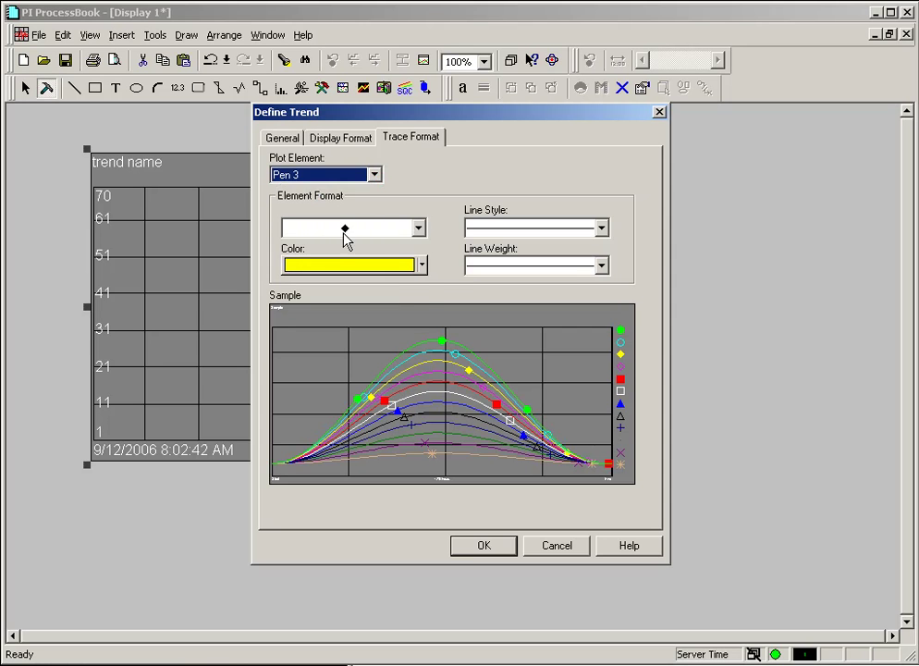
click(352, 234)
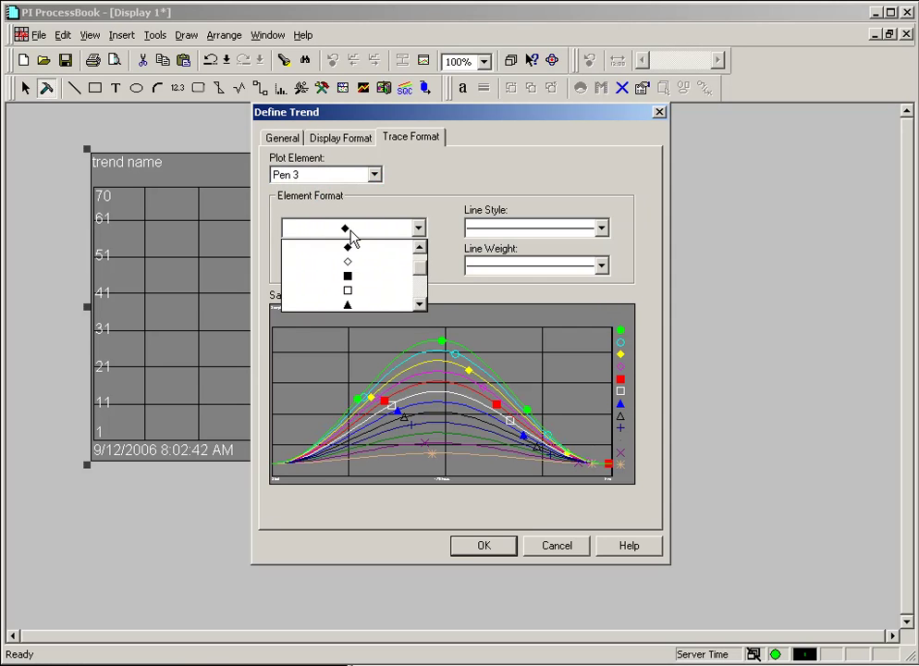
click(352, 235)
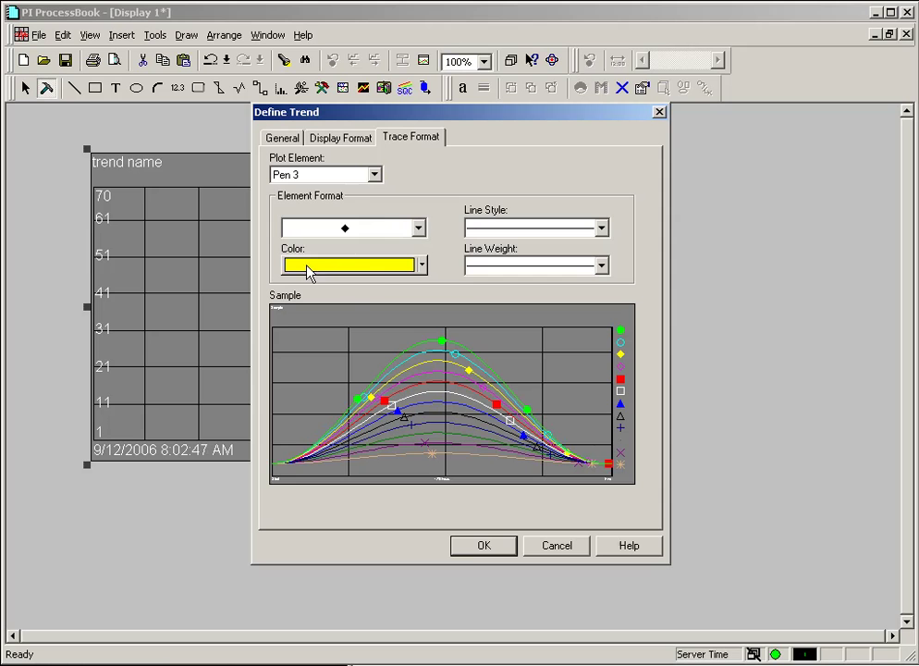
Enable Markers in Display Format and apply the trend definition
click(348, 139)
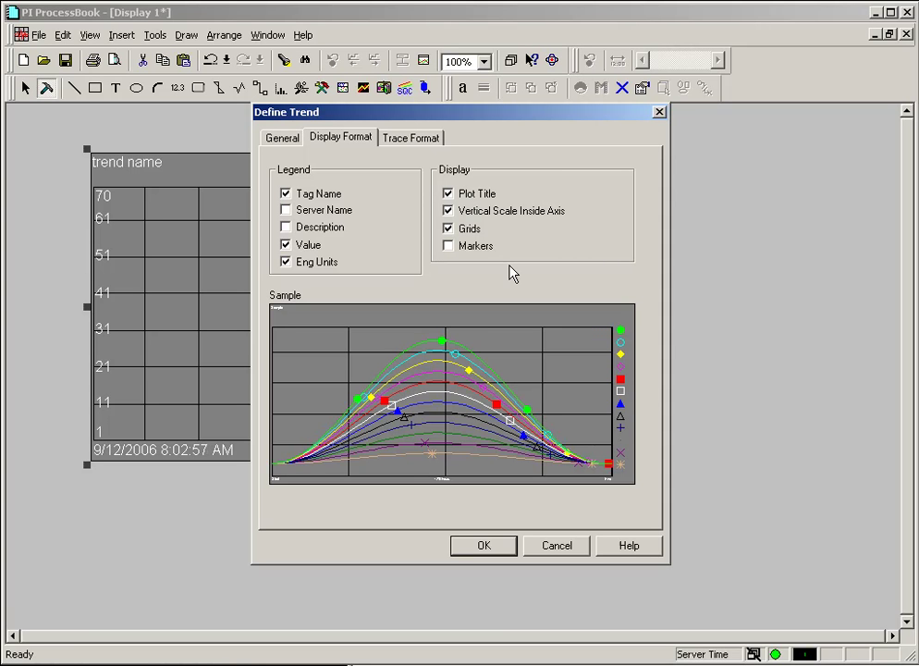
click(450, 246)
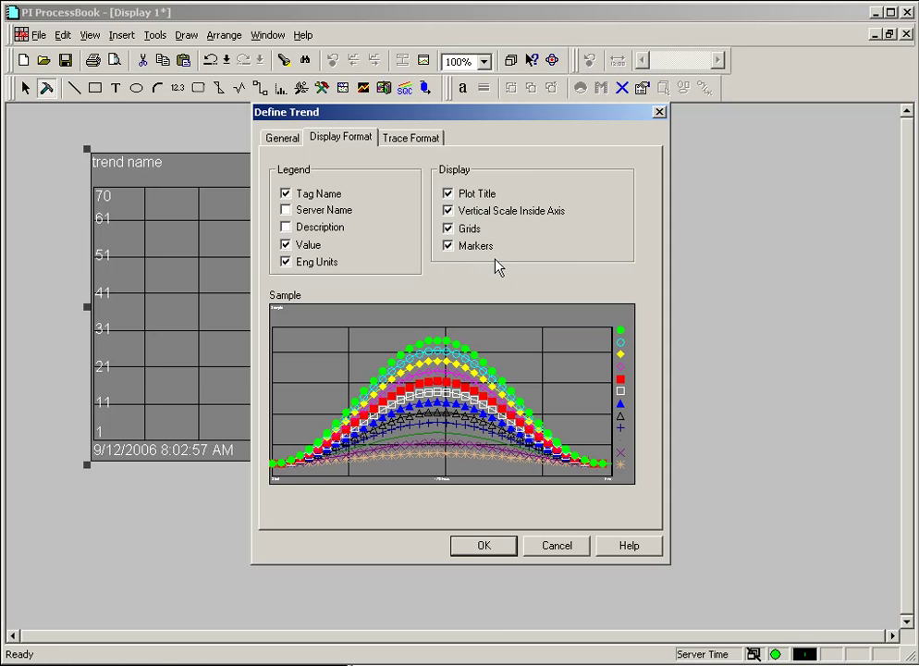
click(493, 550)
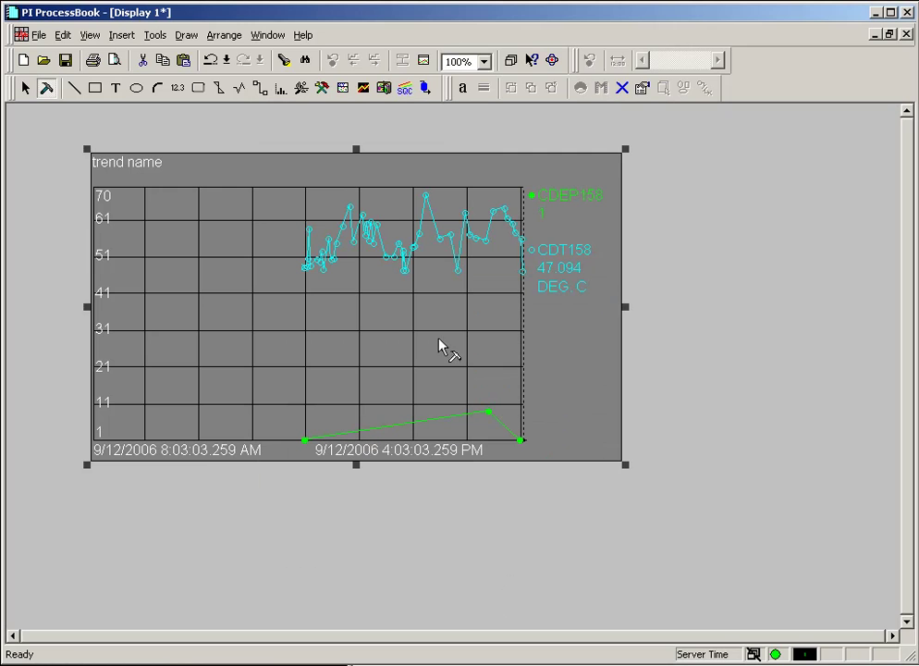
Switch to Run mode and click the trend to watch its marked traces update live
click(45, 88)
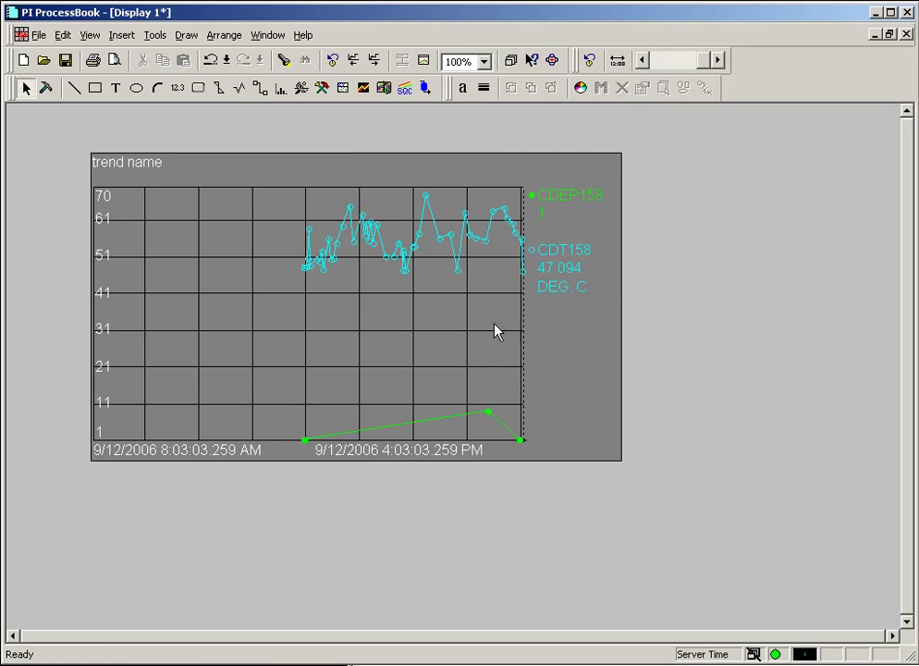
click(311, 435)
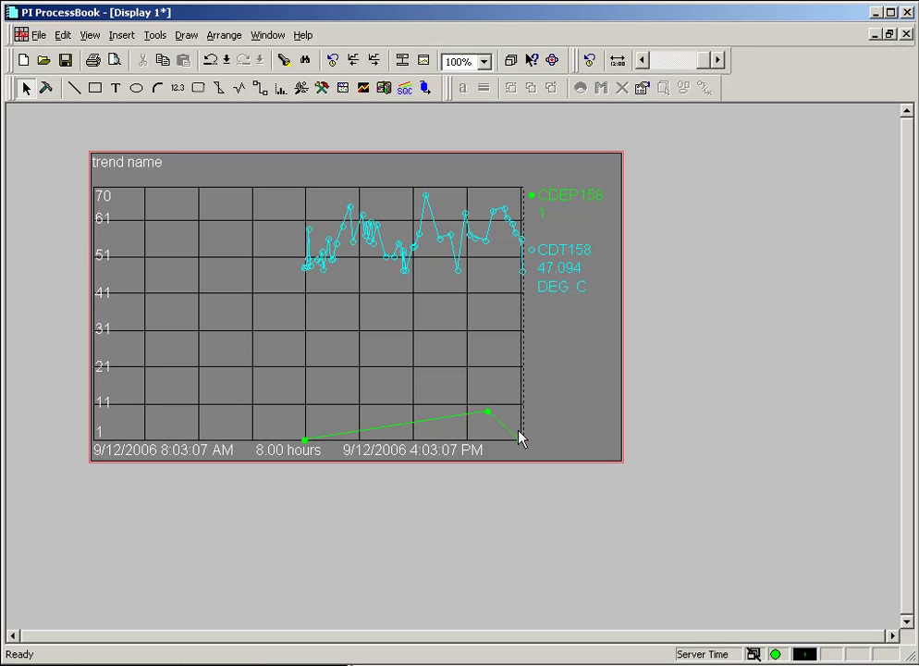
click(404, 276)
click(374, 250)
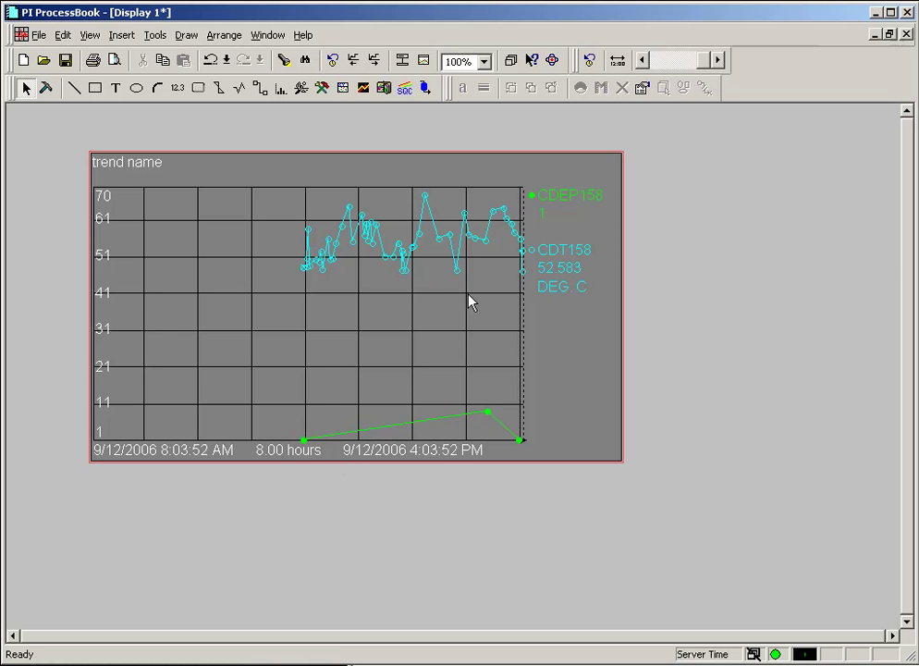
click(324, 450)
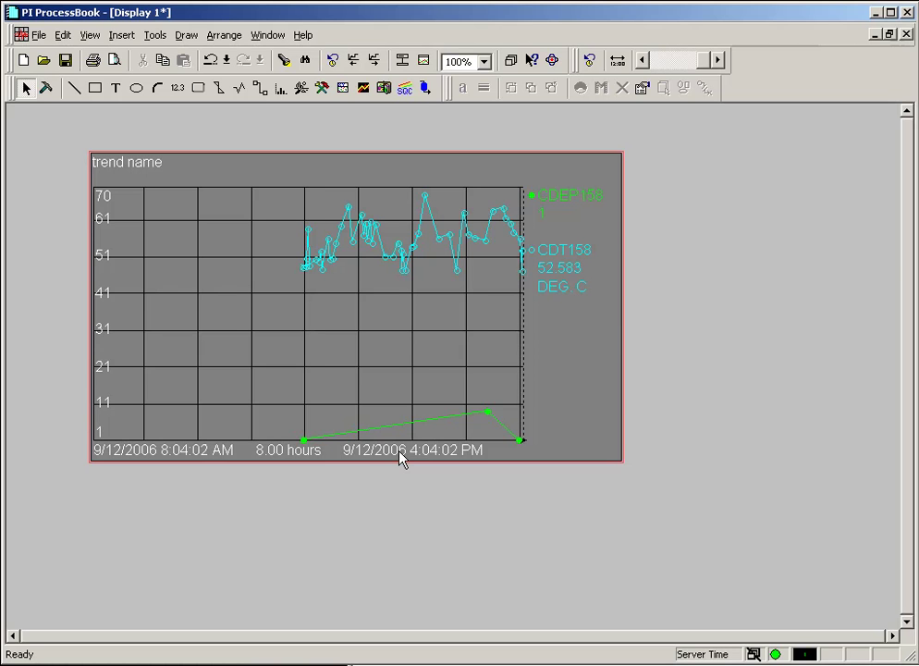
click(316, 452)
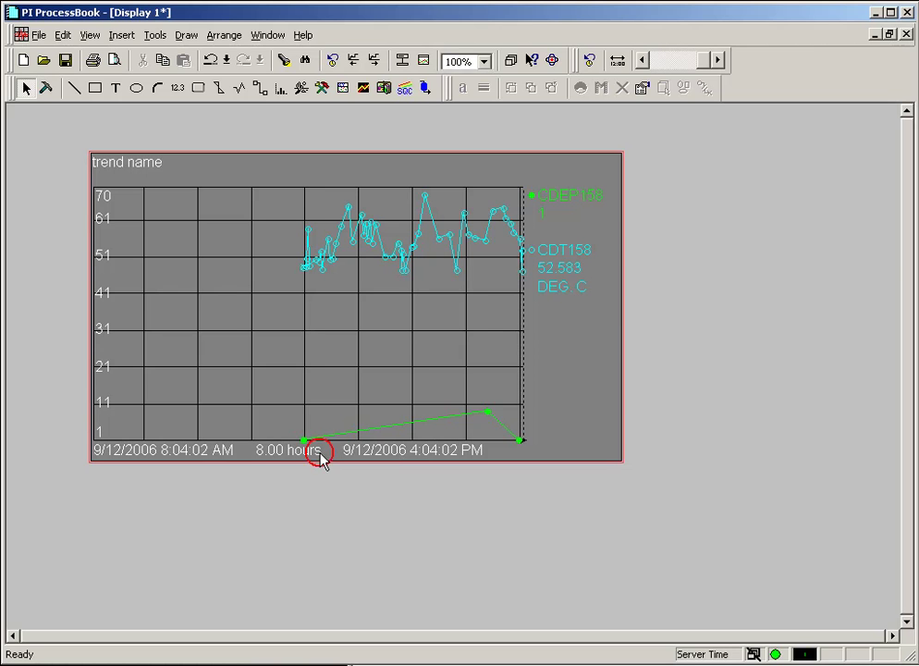